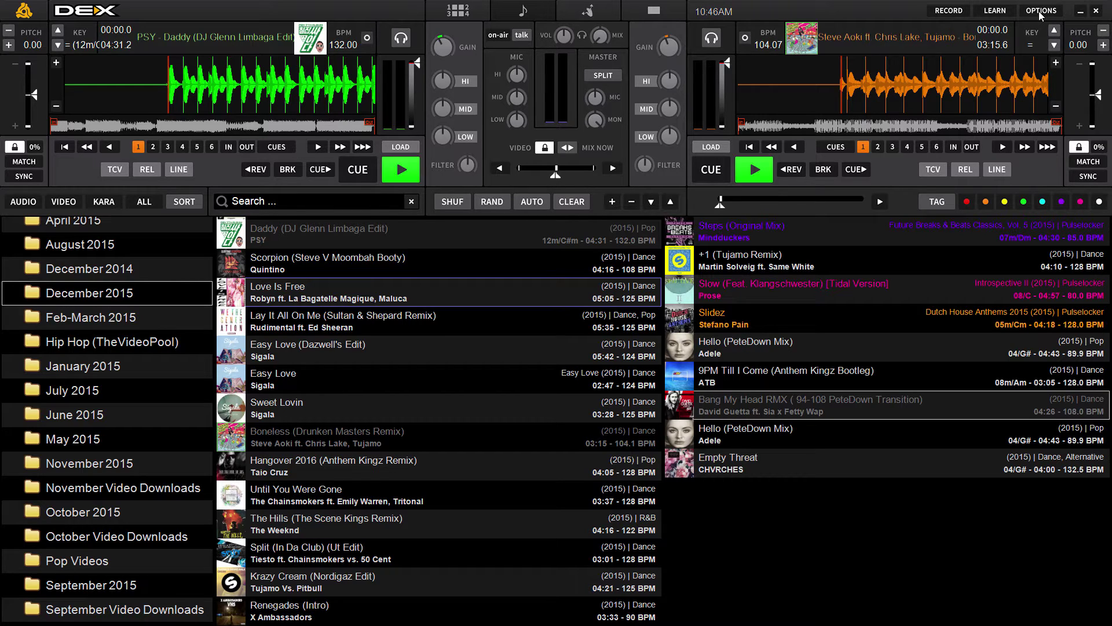
# Step: Toggle Detect Musical Key in the general preferences, leave it enabled, and close the preferences
pyautogui.click(1041, 11)
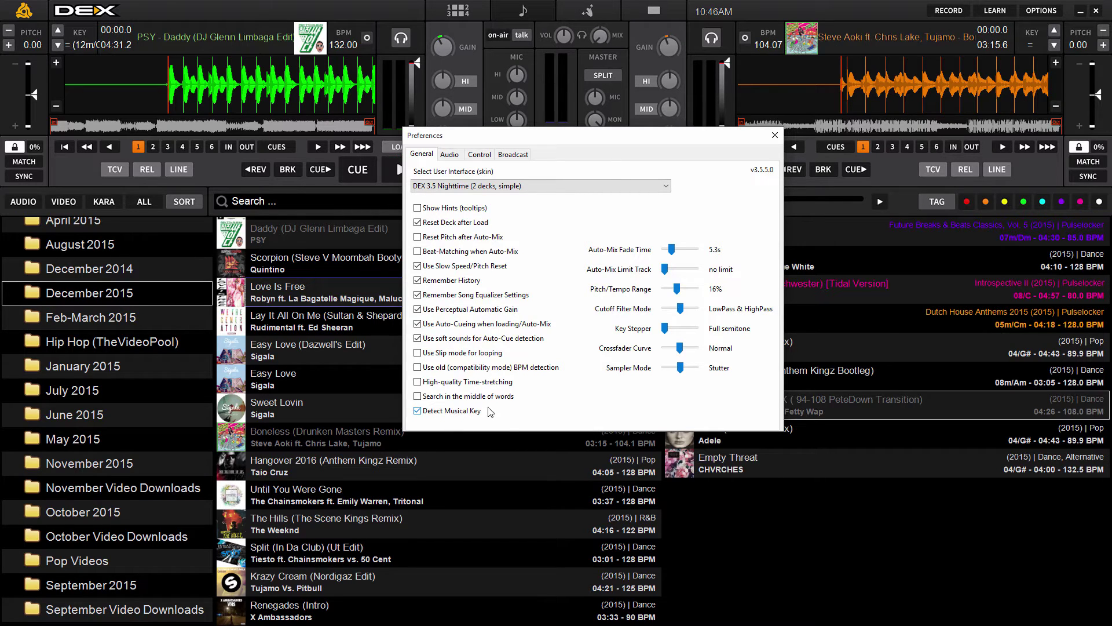
pyautogui.click(417, 410)
pyautogui.click(418, 410)
pyautogui.click(775, 136)
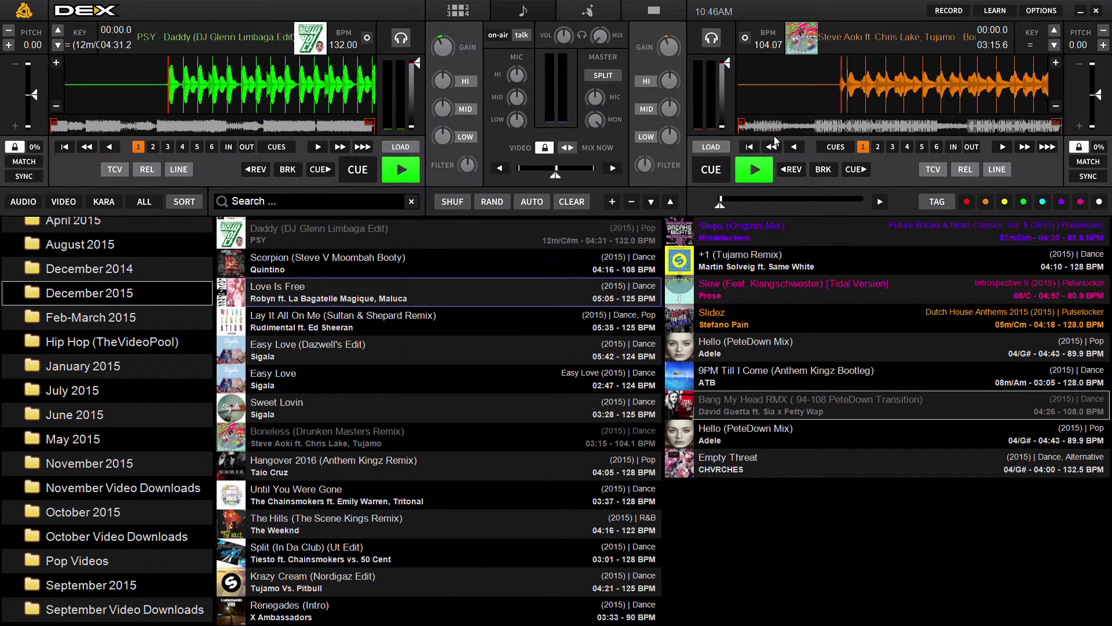
# Step: Load Sigala's "Easy Love (Dazwell's Edit)" into the green deck from the December 2015 folder
pyautogui.click(276, 353)
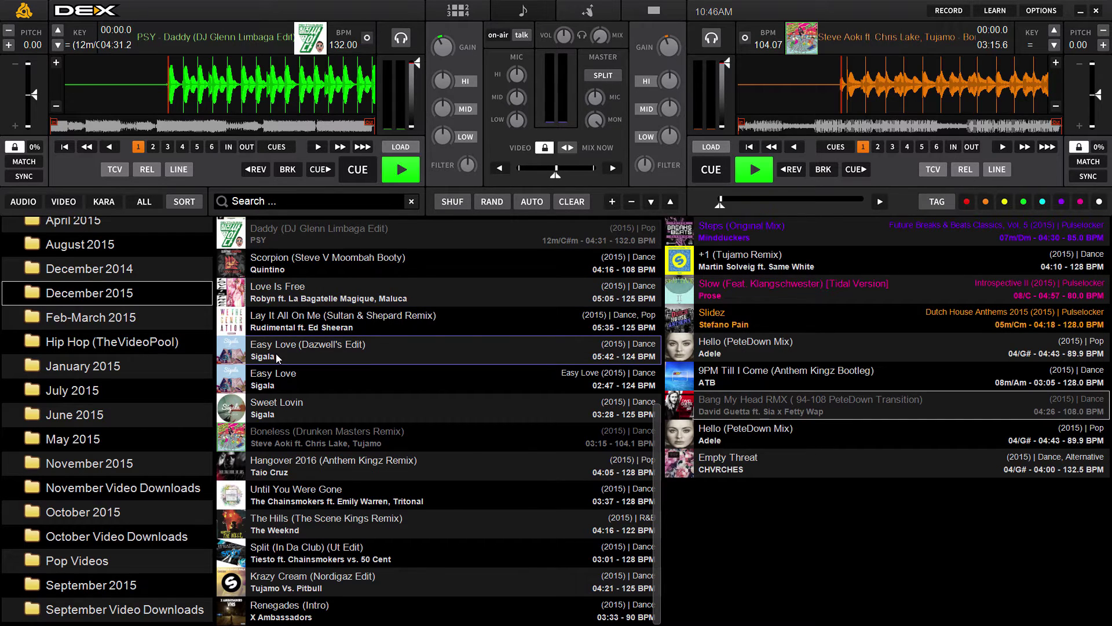
pyautogui.moveTo(275, 353); pyautogui.dragTo(261, 87)
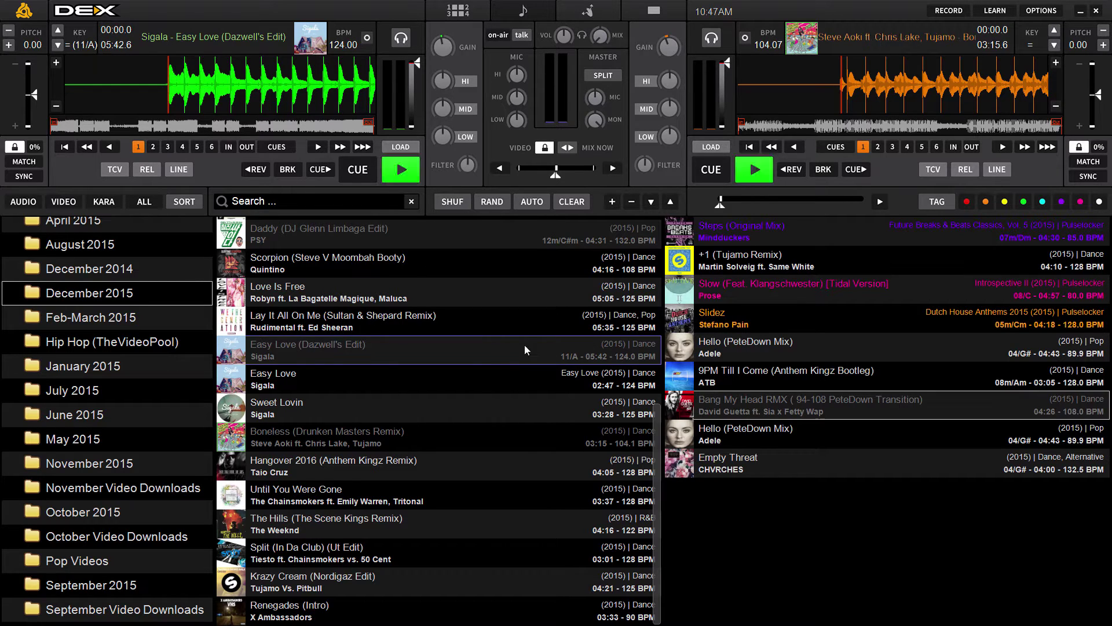
pyautogui.click(294, 260)
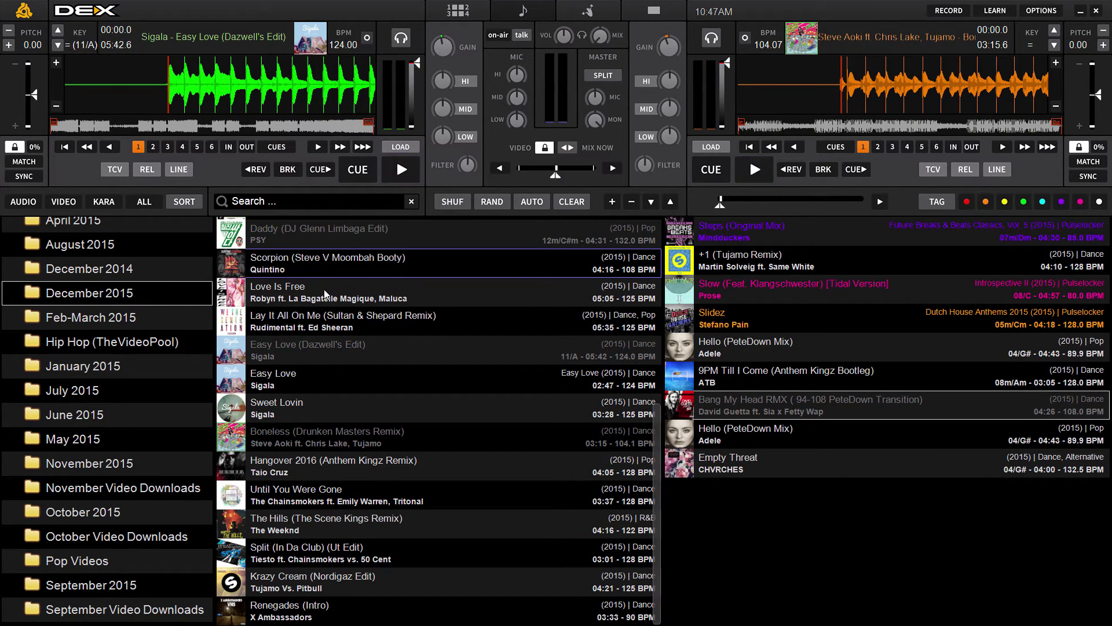
pyautogui.press('Down')
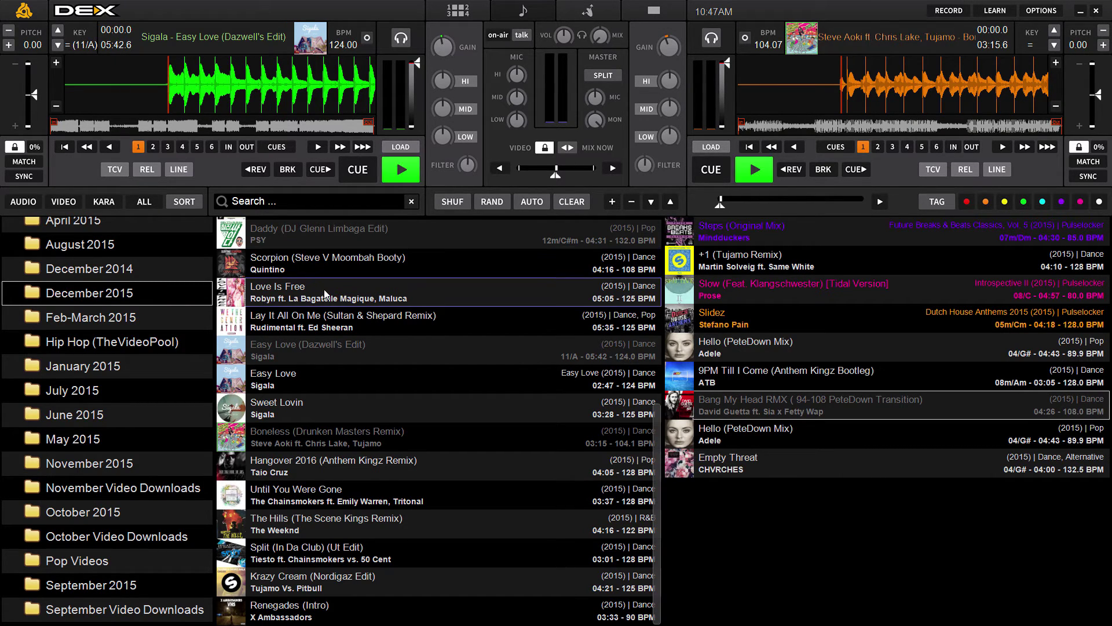
# Step: Analyze the Taio Cruz track "Hangover 2016 (Anthem Kingz Remix)" without loading it into a deck
pyautogui.click(367, 467)
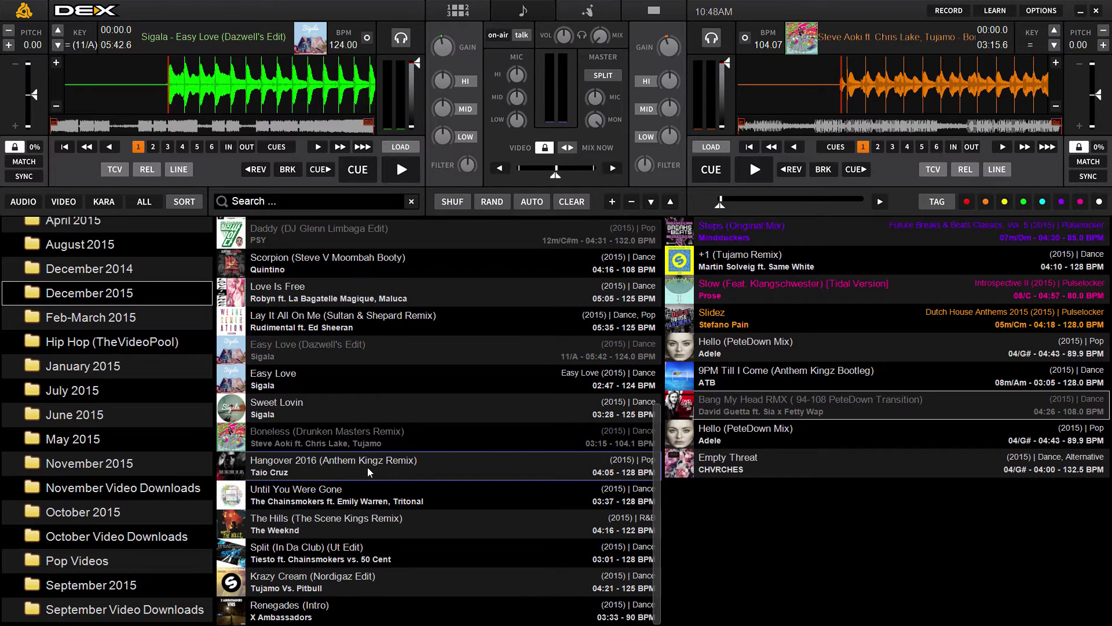
pyautogui.click(1039, 14)
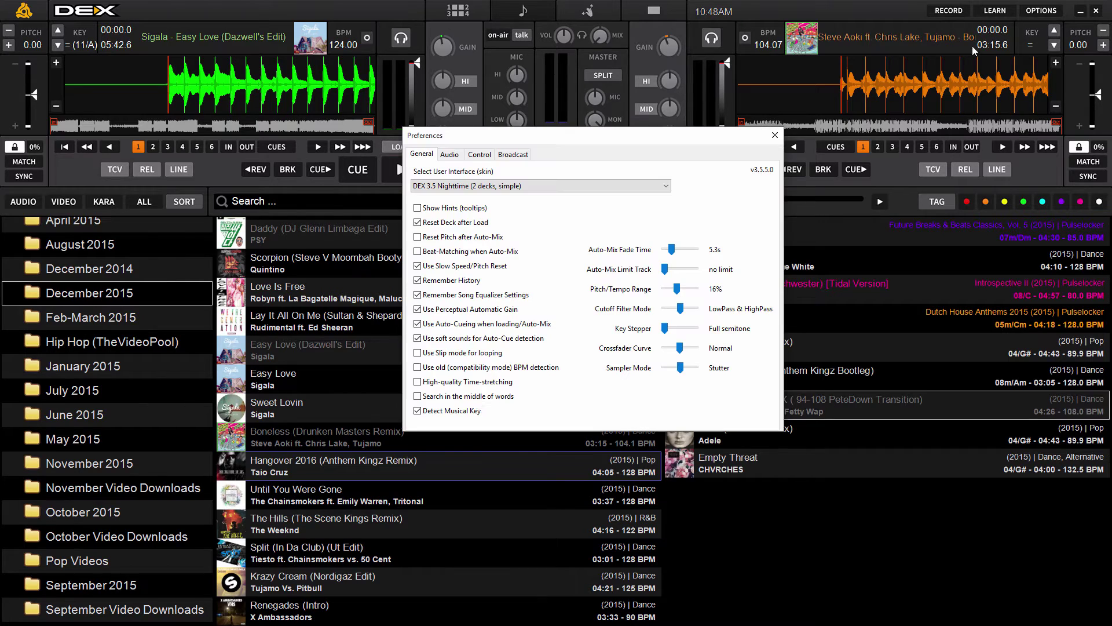
pyautogui.click(774, 135)
pyautogui.rightClick(273, 464)
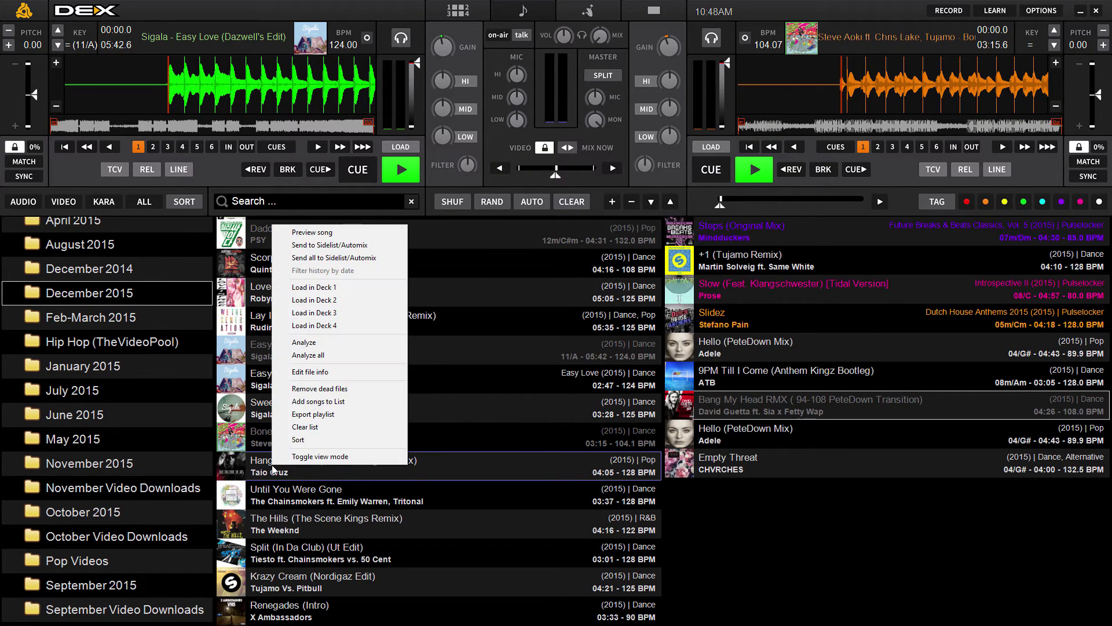
pyautogui.click(255, 470)
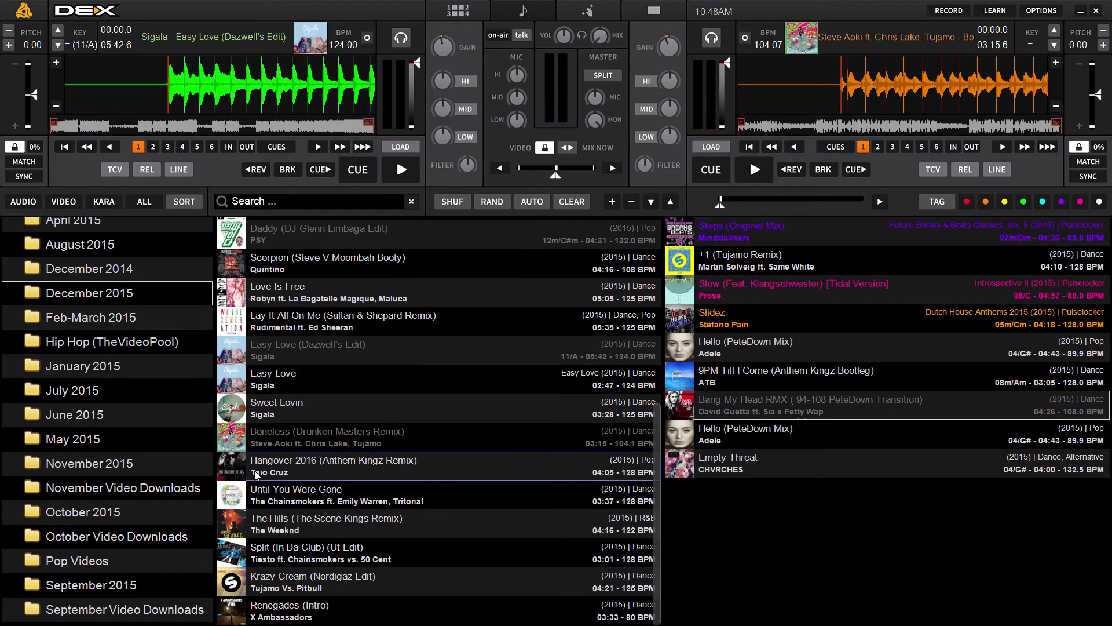
pyautogui.rightClick(255, 471)
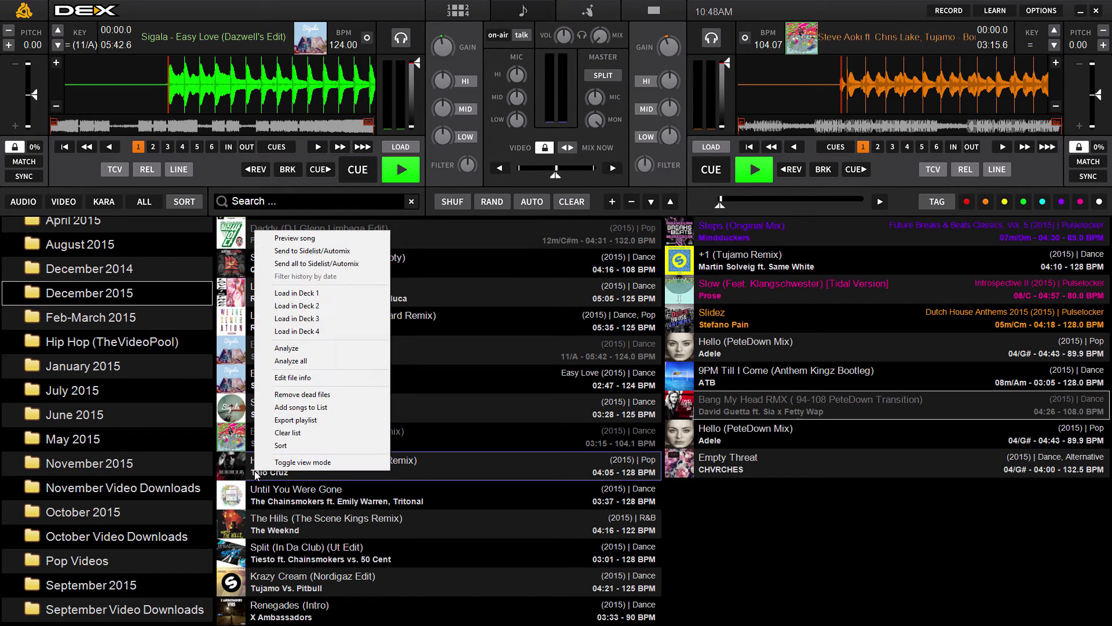
pyautogui.click(315, 347)
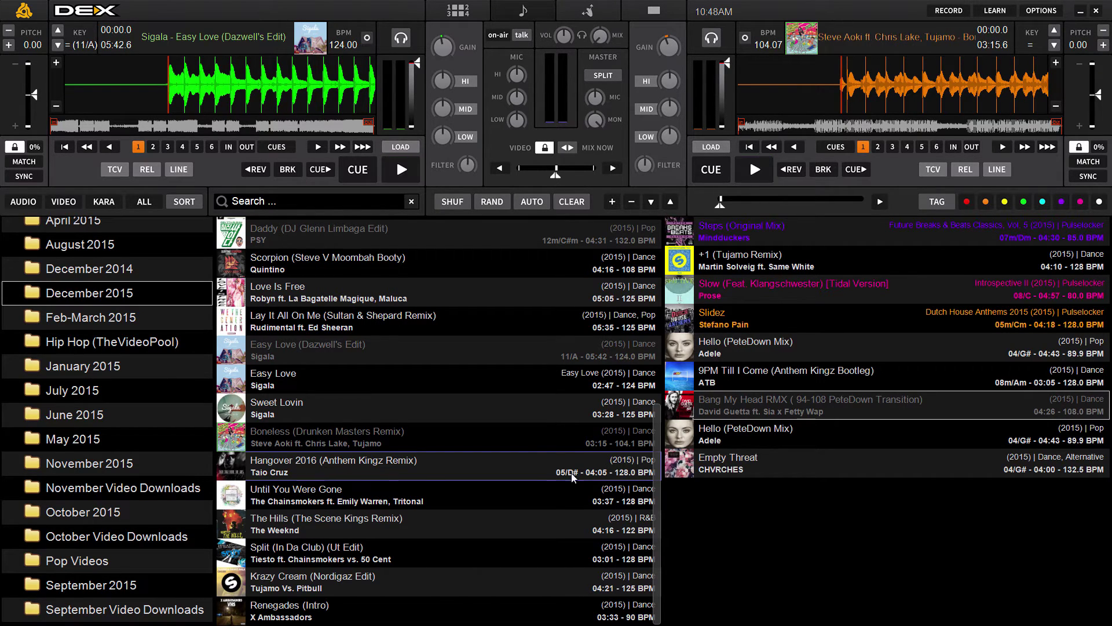
pyautogui.click(412, 270)
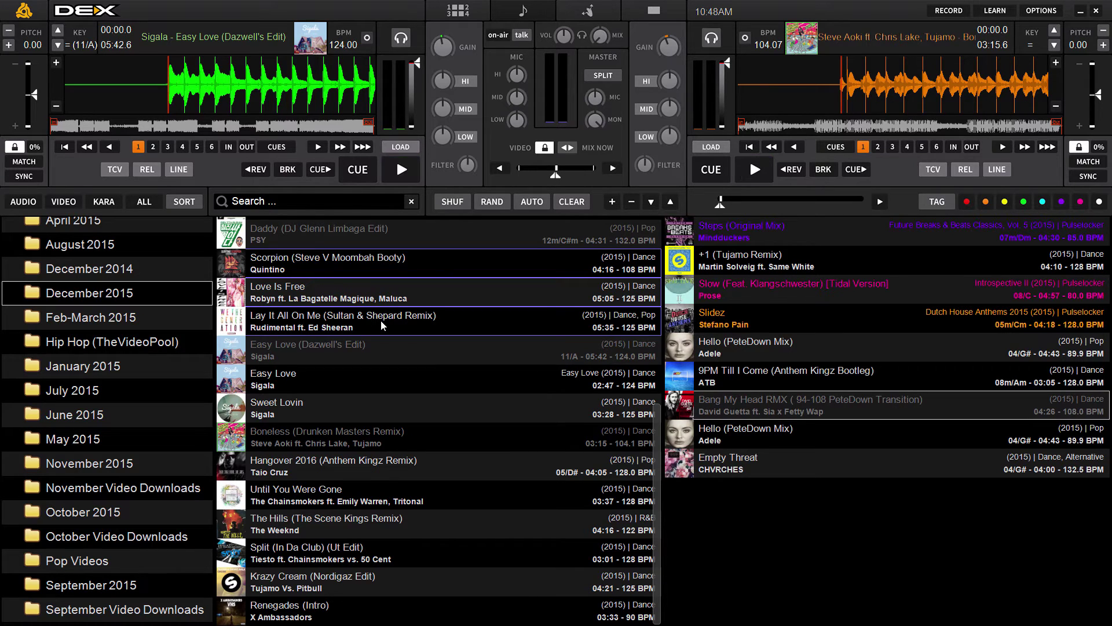
pyautogui.rightClick(385, 273)
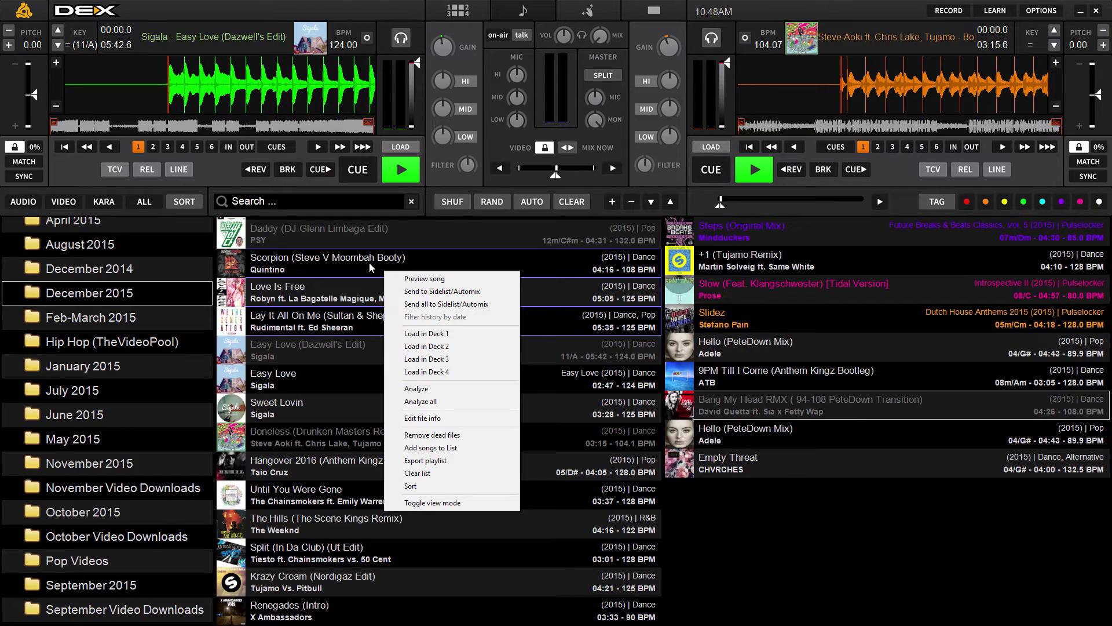
pyautogui.click(369, 262)
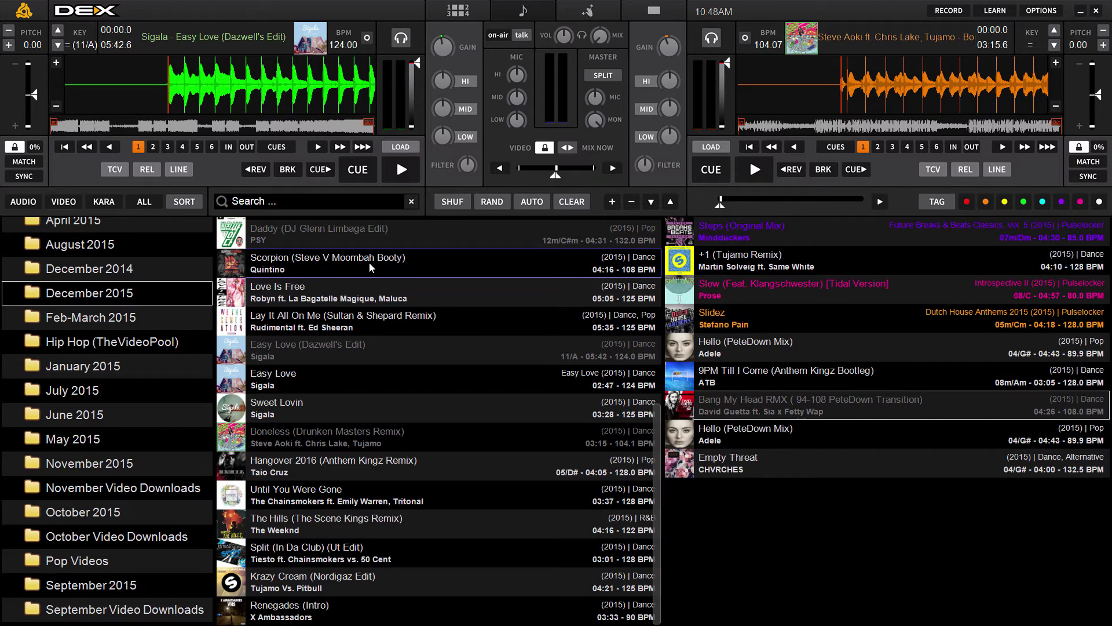
pyautogui.rightClick(384, 291)
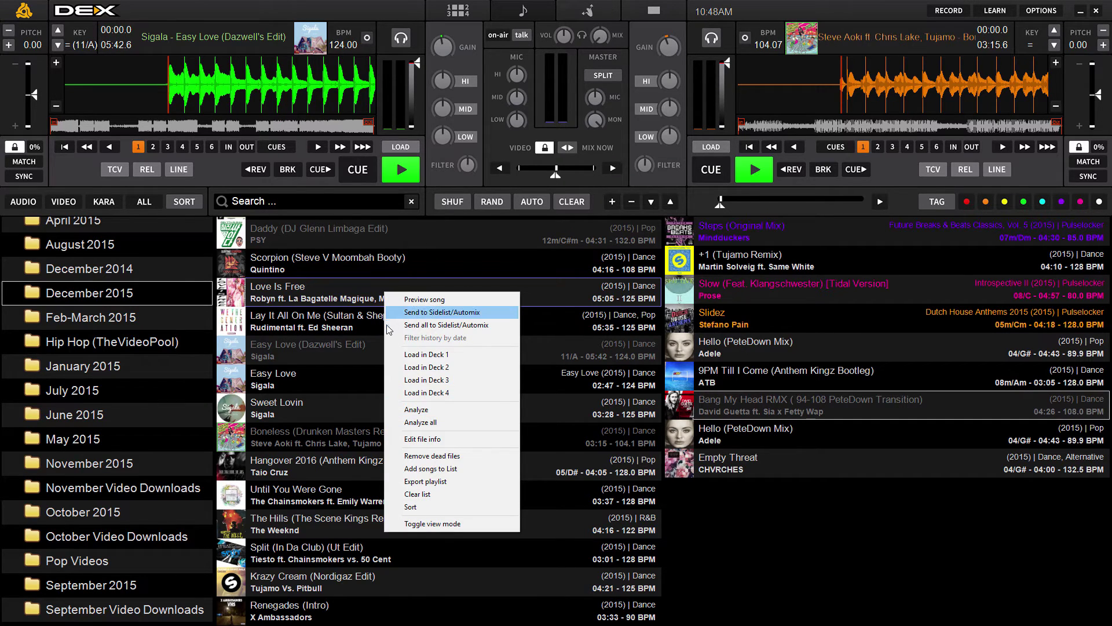
pyautogui.click(367, 411)
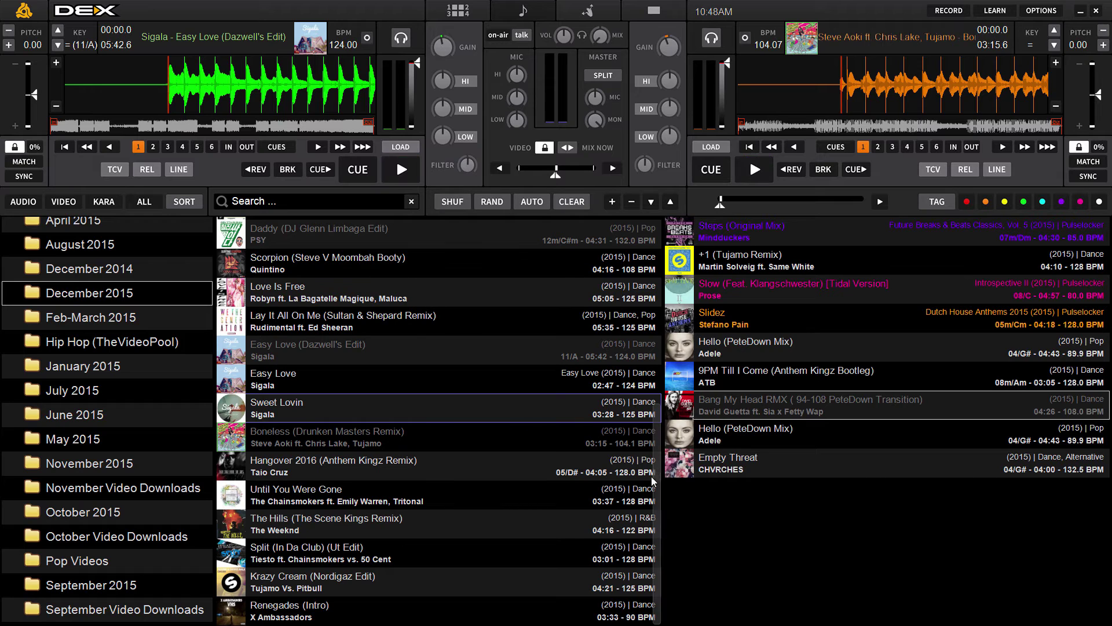
pyautogui.moveTo(654, 503); pyautogui.dragTo(655, 284)
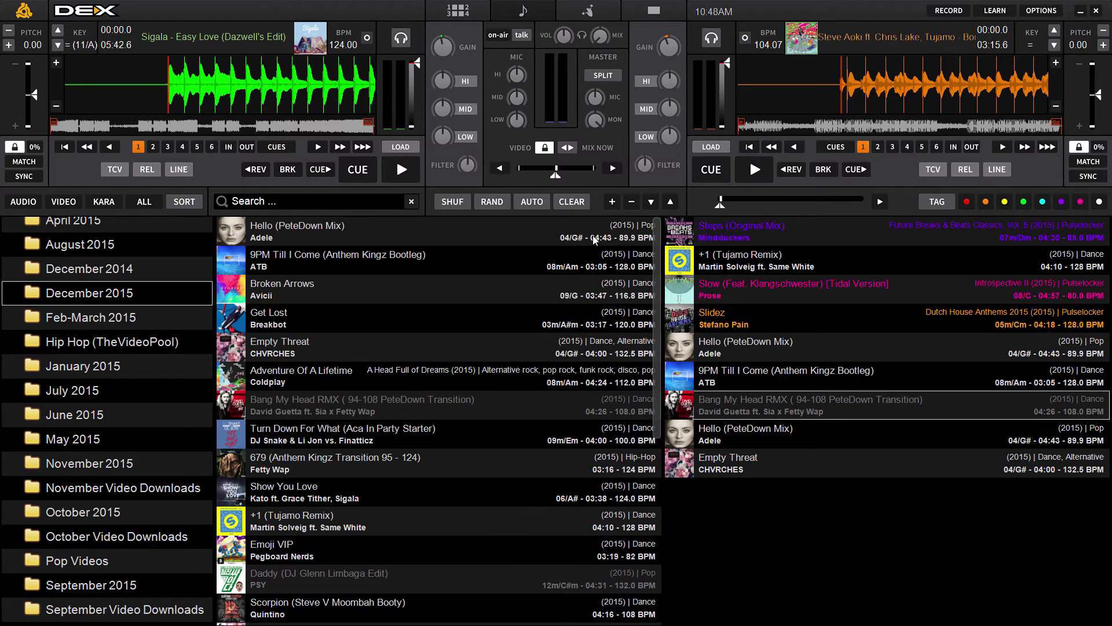
pyautogui.click(548, 235)
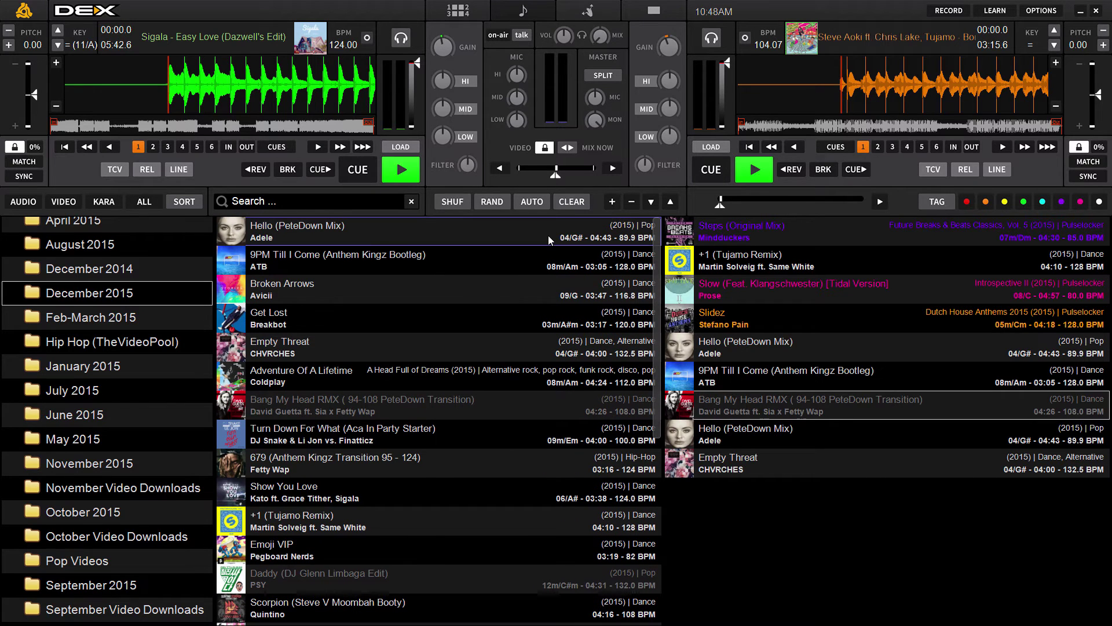
# Step: Search the library by musical key with the queries "kA", "ka" and "kbm", and empty the query
pyautogui.click(286, 201)
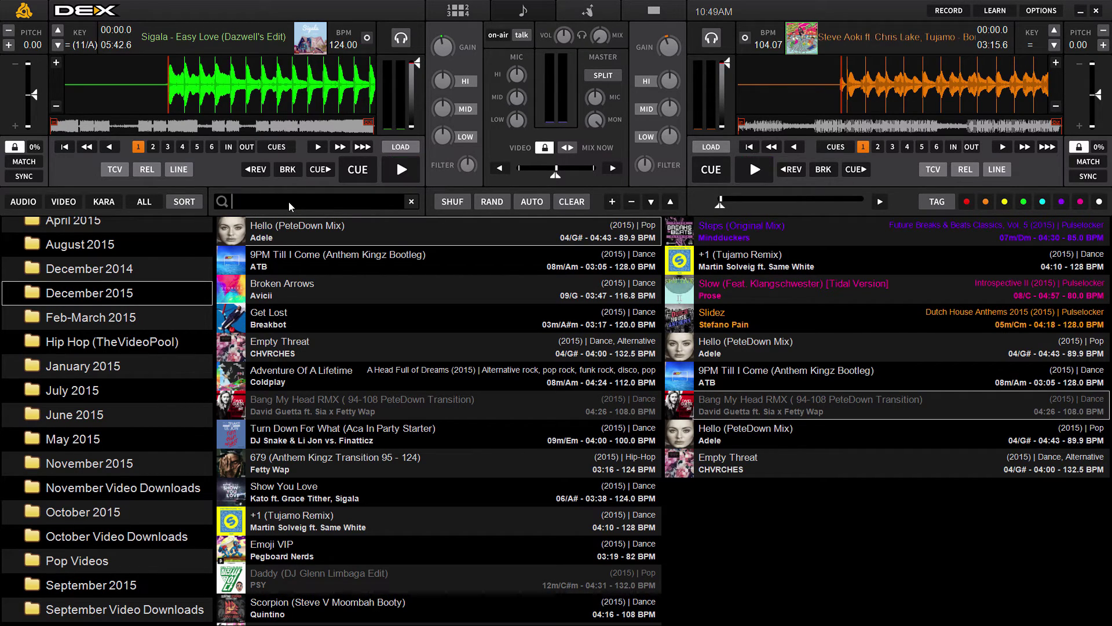
pyautogui.write('k')
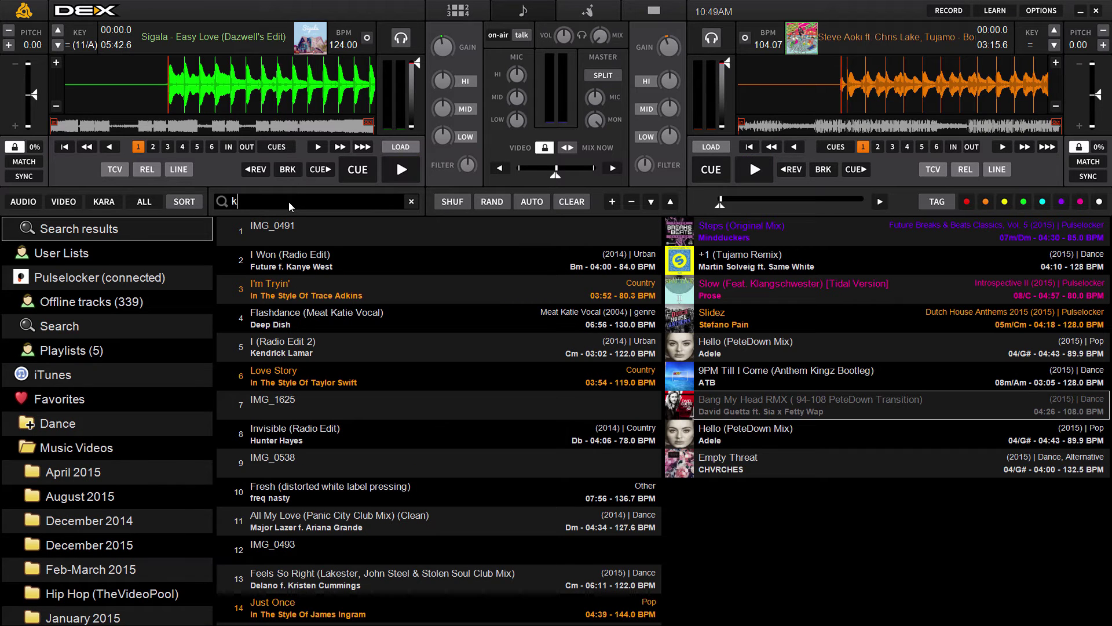
pyautogui.write('A')
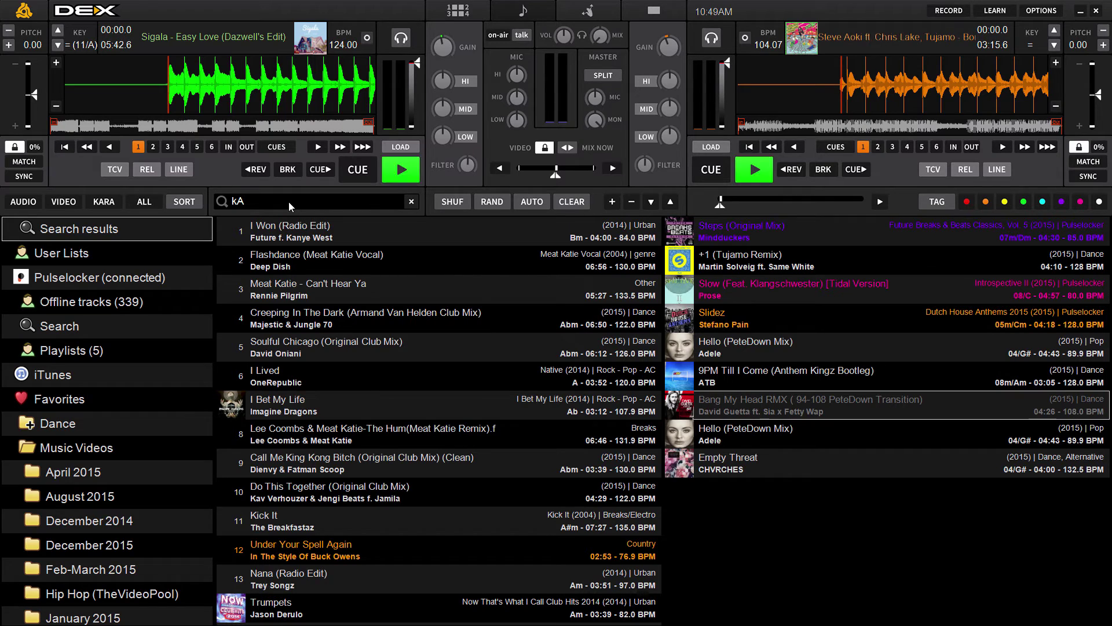
pyautogui.press('BackSpace')
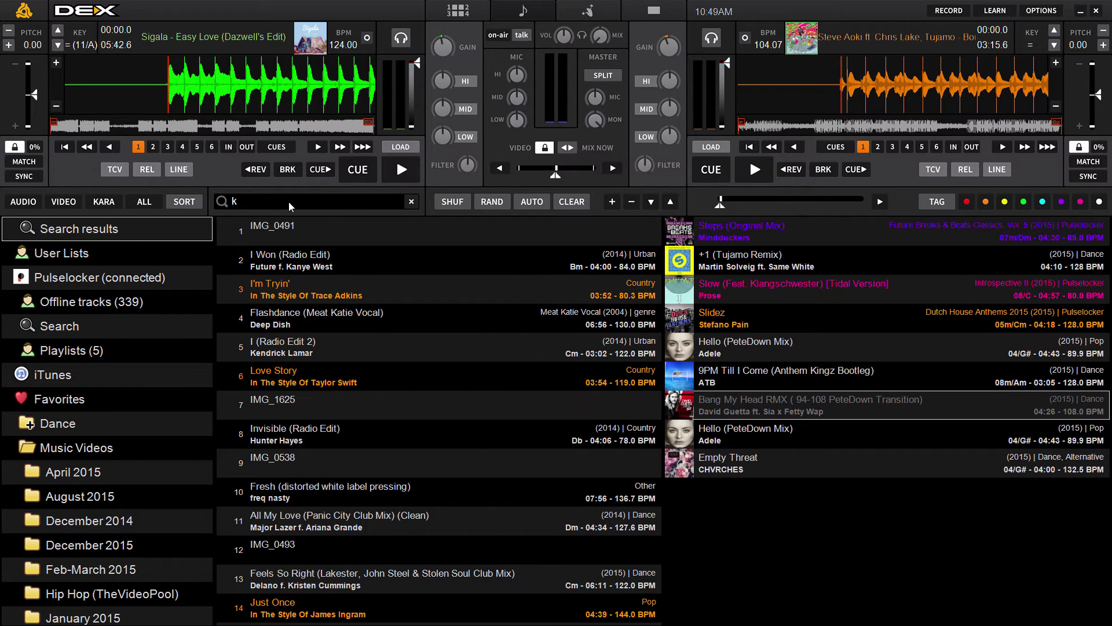
pyautogui.write('a')
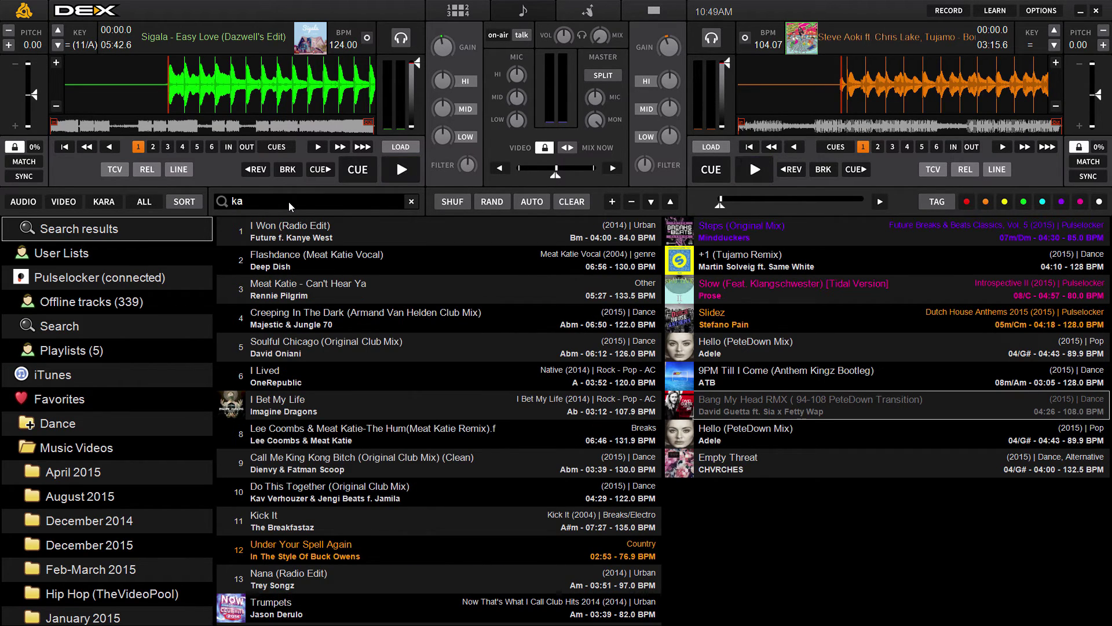
pyautogui.press('BackSpace')
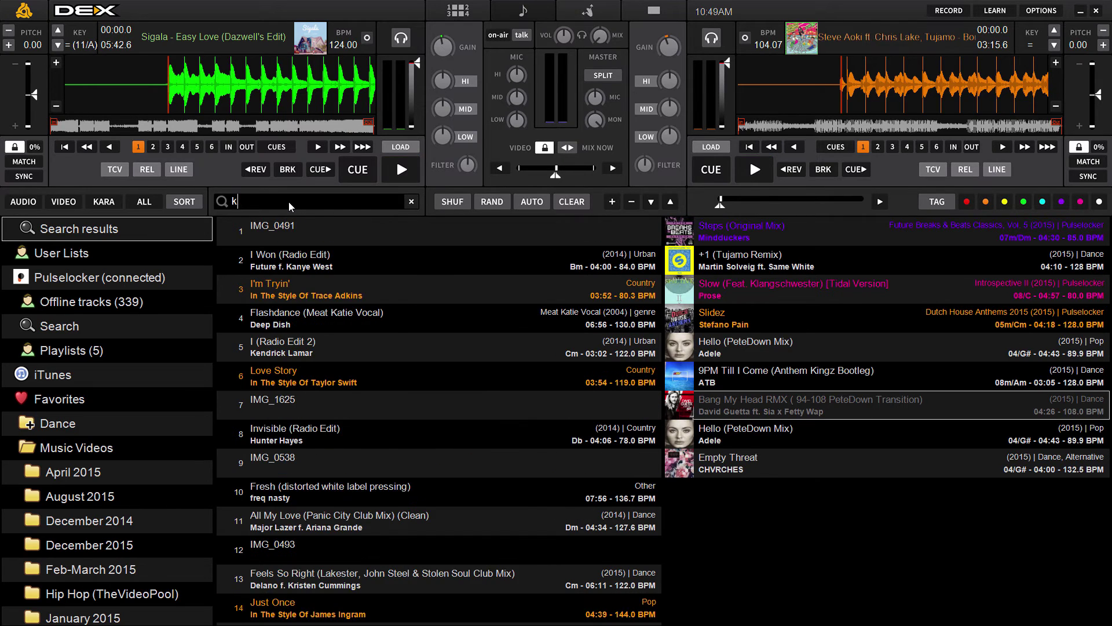
pyautogui.write('bm')
pyautogui.press('BackSpace')
pyautogui.press('BackSpace')
pyautogui.press('BackSpace')
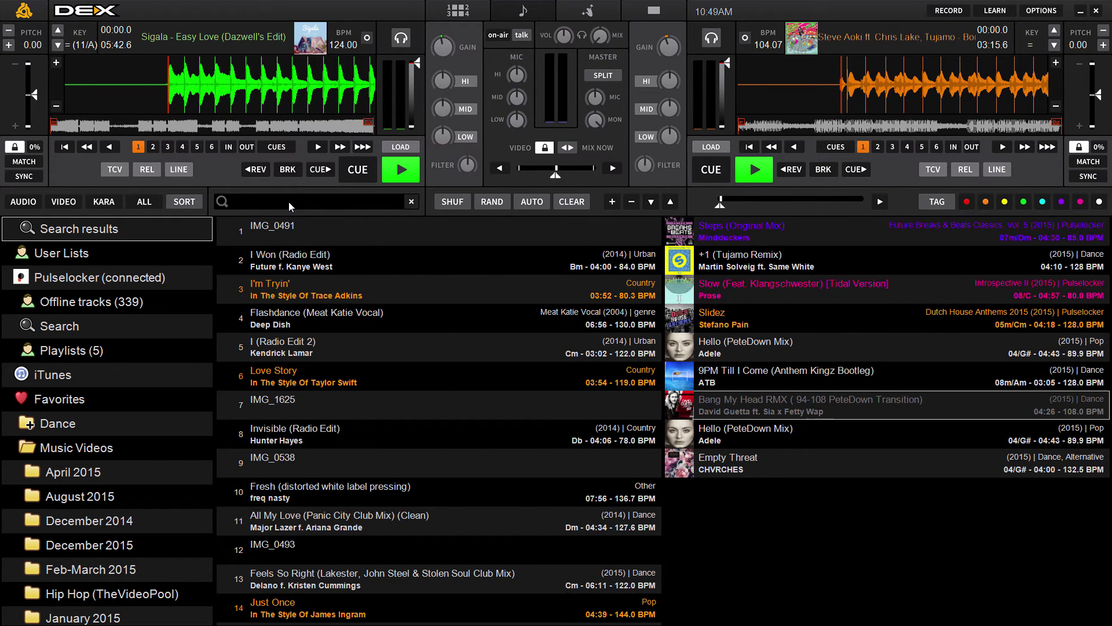
# Step: Reset the track search and open the Music Videos folder under Favorites
pyautogui.click(414, 200)
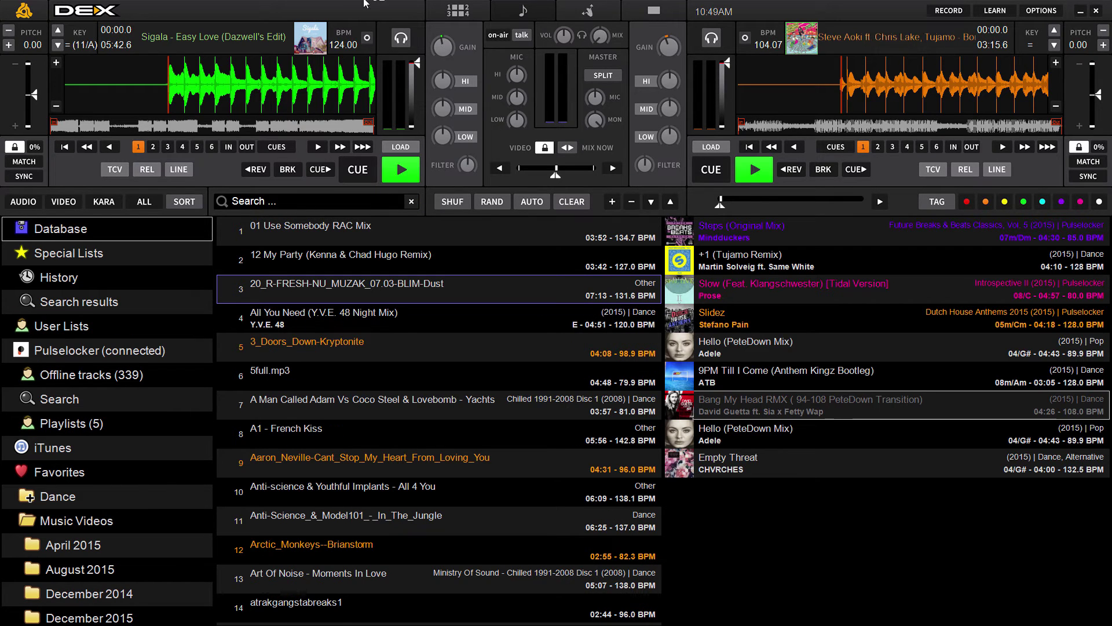
pyautogui.click(62, 521)
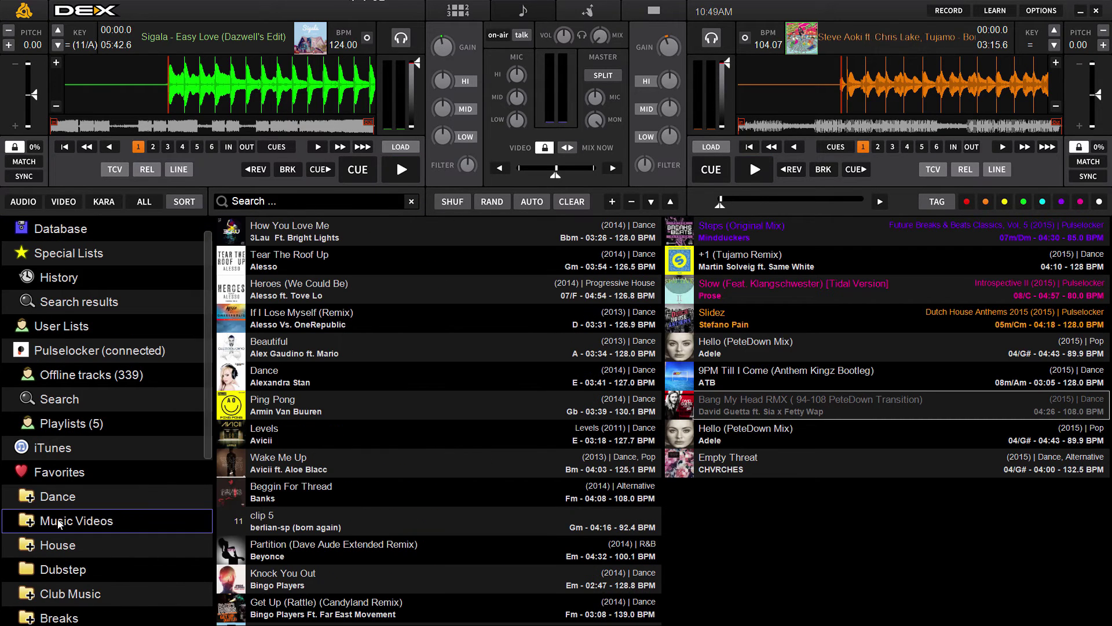